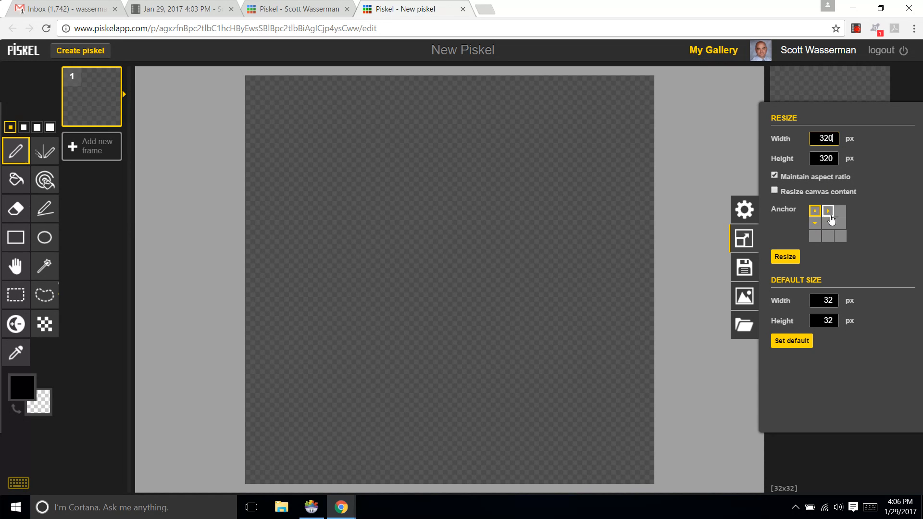
# - Resize the canvas to 320 × 320 px and draw a small red (#da1d1d) circle outline near its center
pyautogui.click(793, 258)
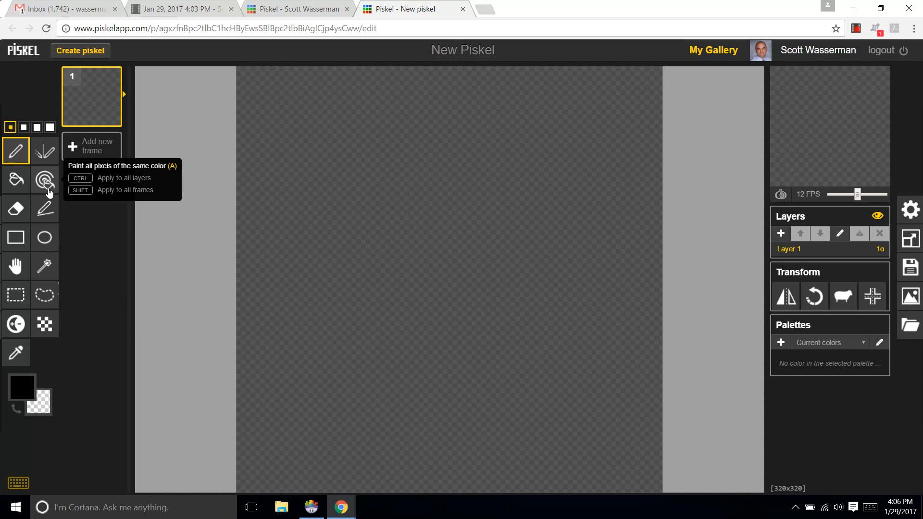
pyautogui.click(44, 238)
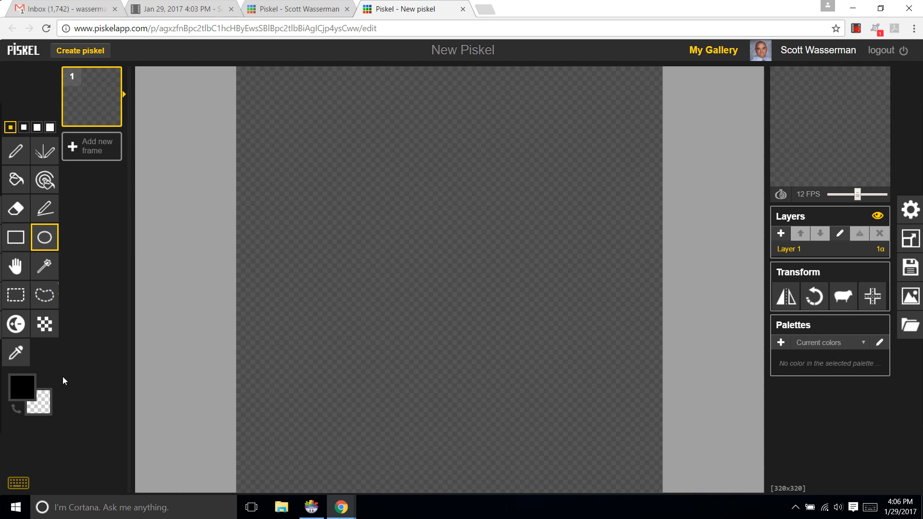
pyautogui.click(24, 387)
pyautogui.click(112, 275)
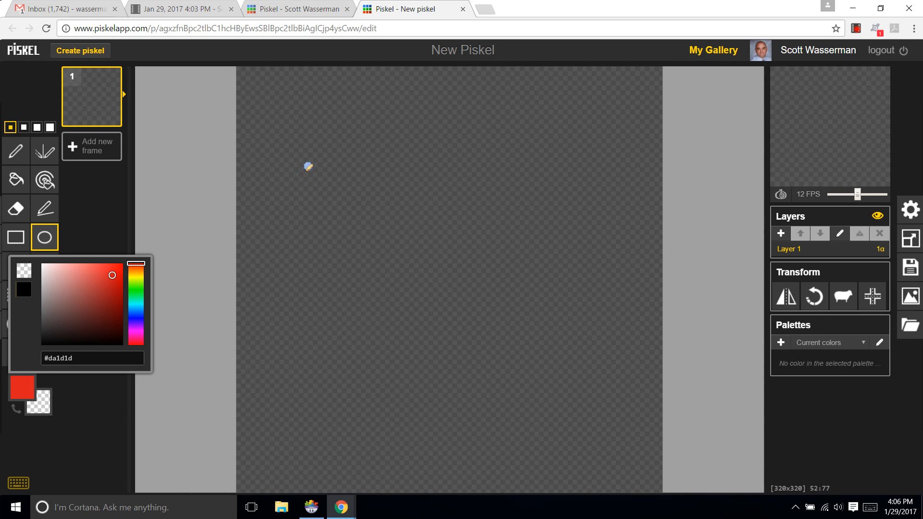
pyautogui.moveTo(431, 262); pyautogui.dragTo(458, 288)
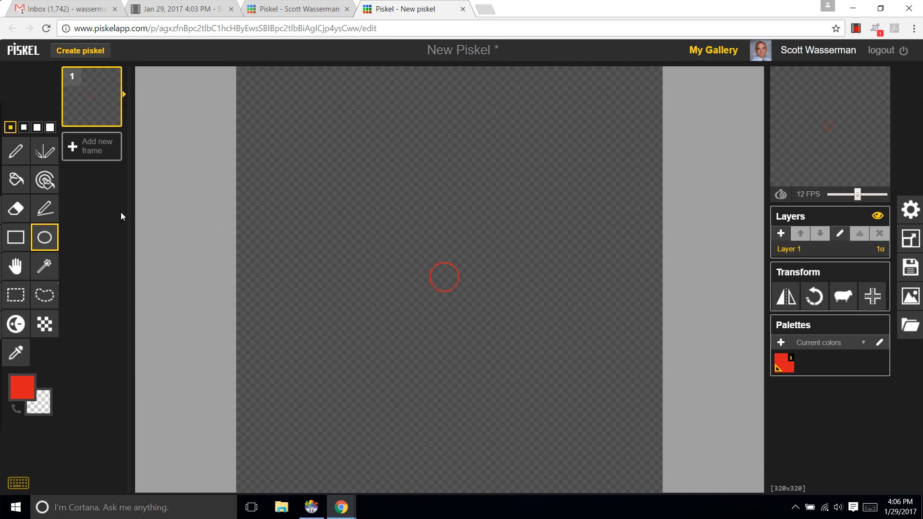
# - Fill the inside of the small circle with the same red using the Paint bucket tool
pyautogui.click(44, 180)
pyautogui.click(19, 181)
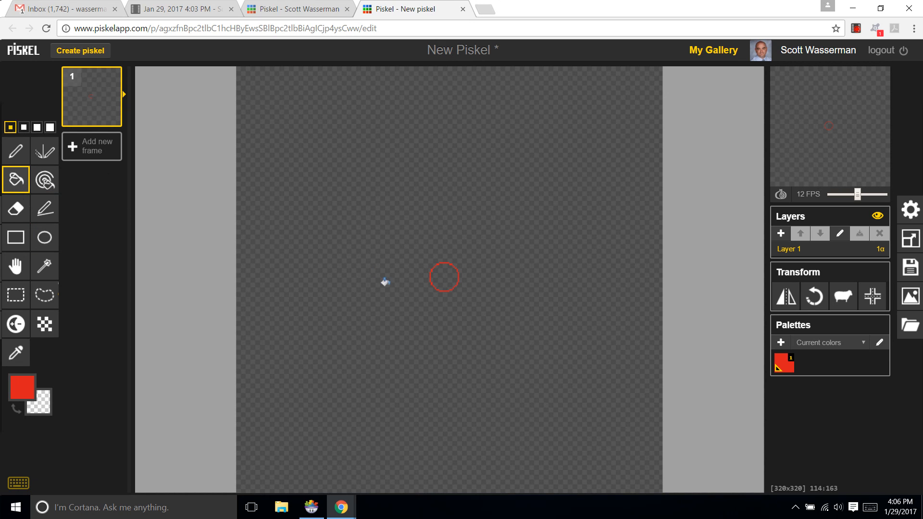
pyautogui.click(434, 276)
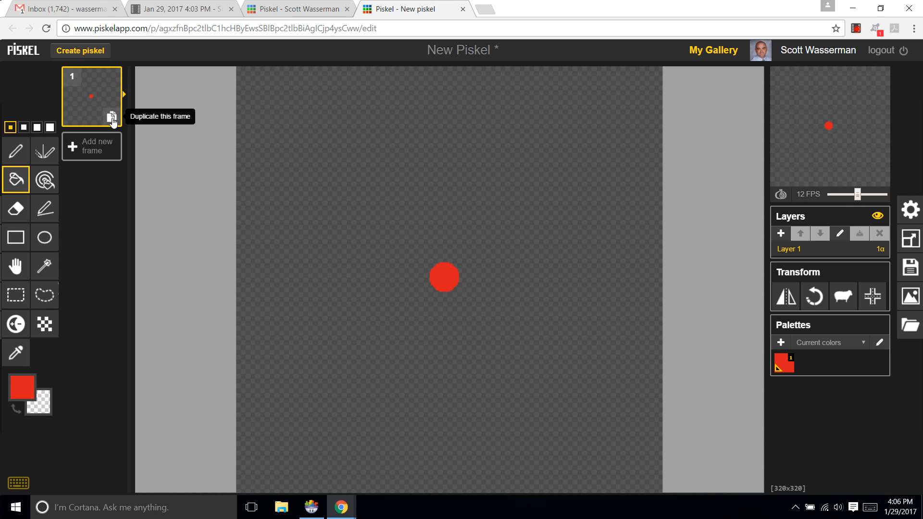
# - Duplicate the first frame, then draw a larger orange (#da661d) circle around the red one and fill it
pyautogui.click(111, 119)
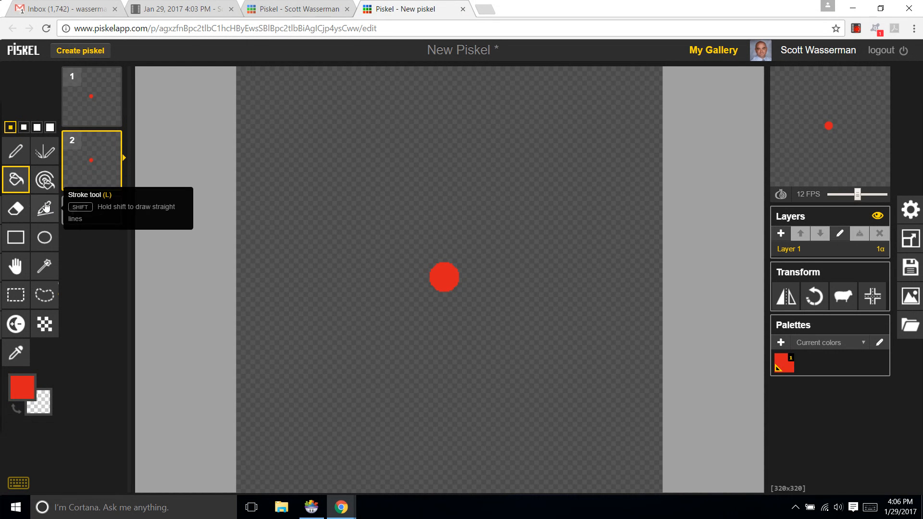
pyautogui.click(44, 237)
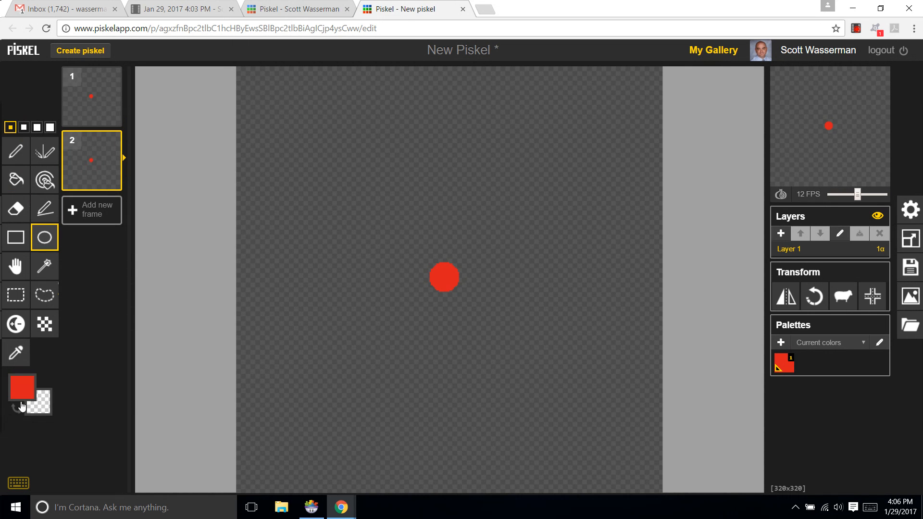
pyautogui.click(22, 387)
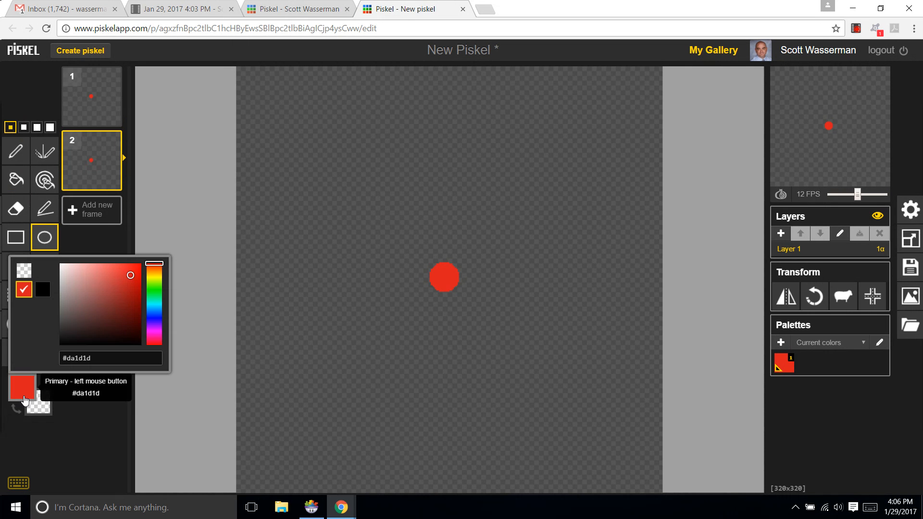
pyautogui.click(160, 274)
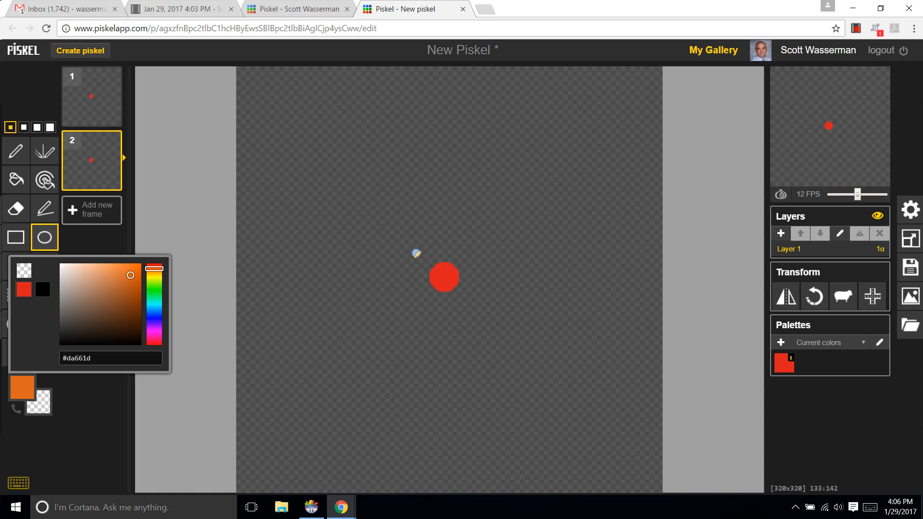
pyautogui.moveTo(406, 231); pyautogui.dragTo(490, 321)
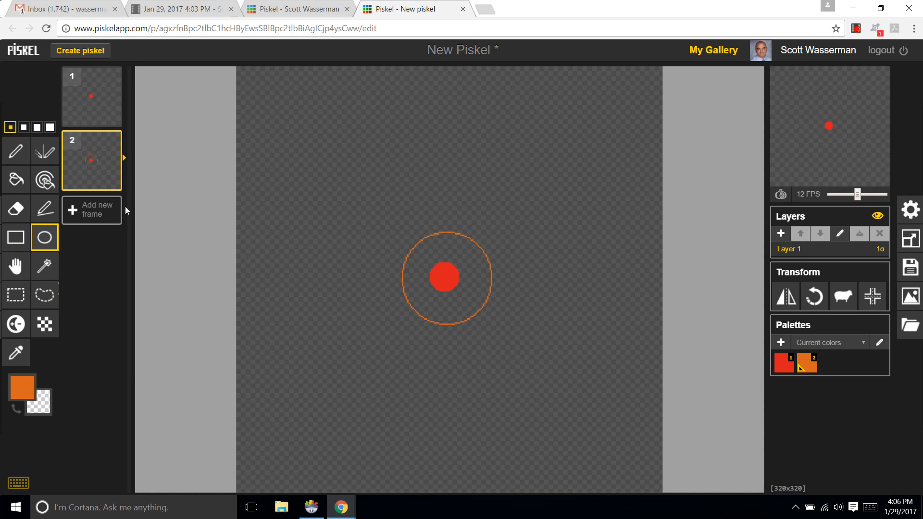
pyautogui.click(21, 183)
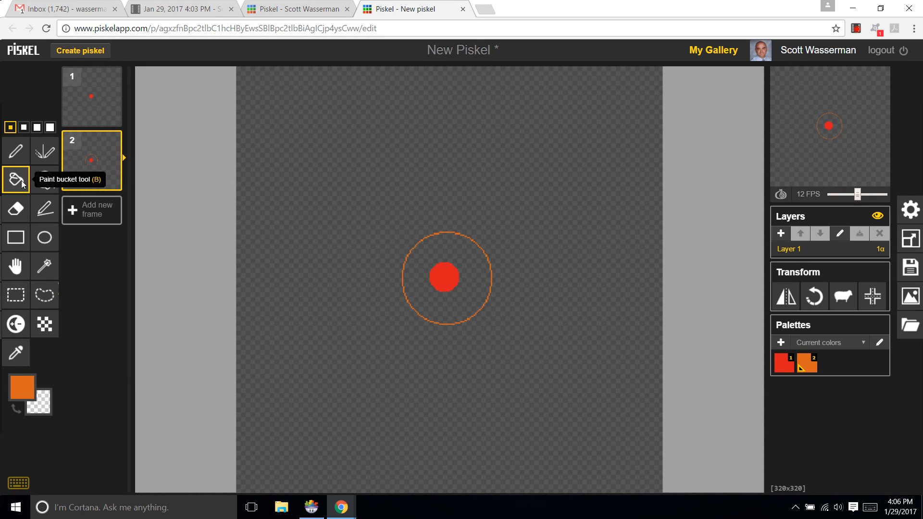
pyautogui.click(409, 263)
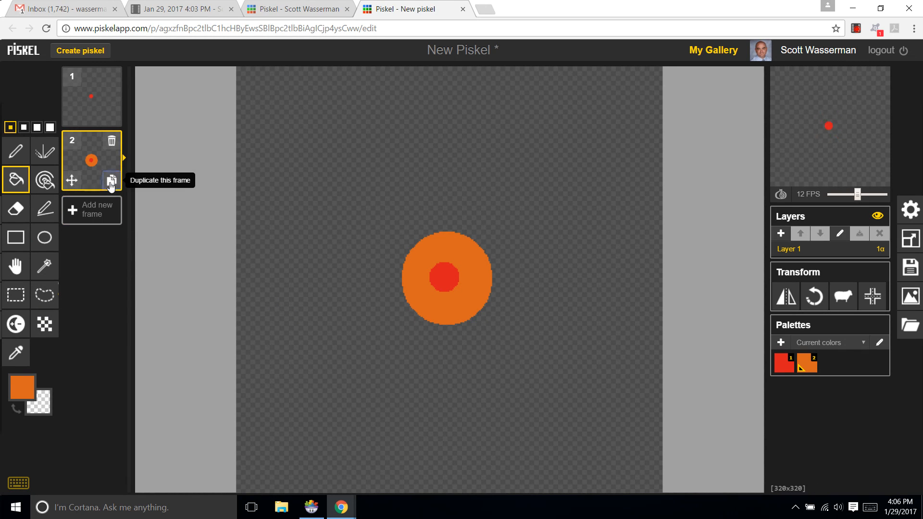
# - Duplicate the second frame and set the primary color to yellow (#edd010)
pyautogui.click(111, 183)
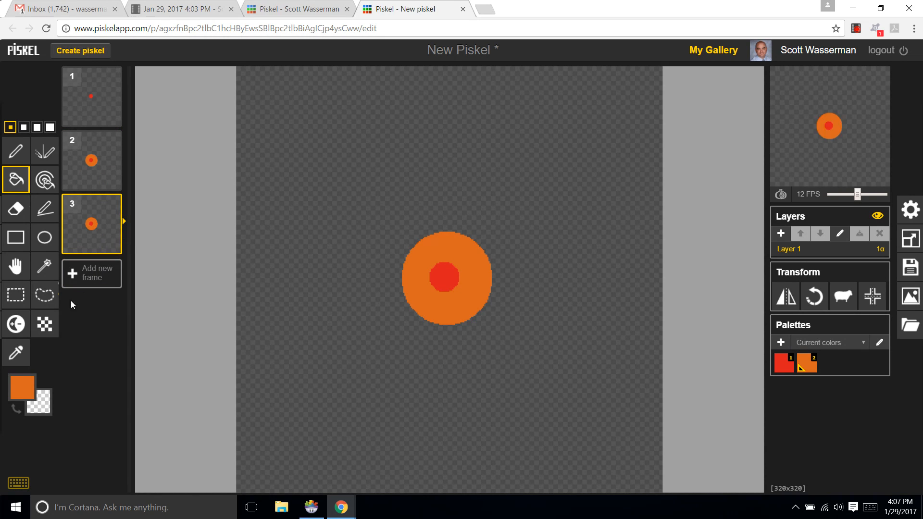
pyautogui.click(22, 386)
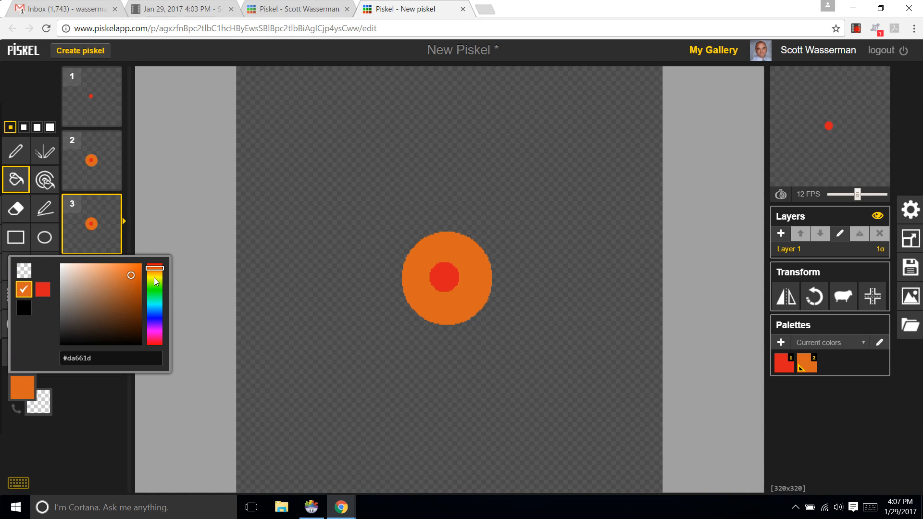
pyautogui.click(154, 272)
pyautogui.moveTo(153, 275); pyautogui.dragTo(151, 280)
pyautogui.click(137, 269)
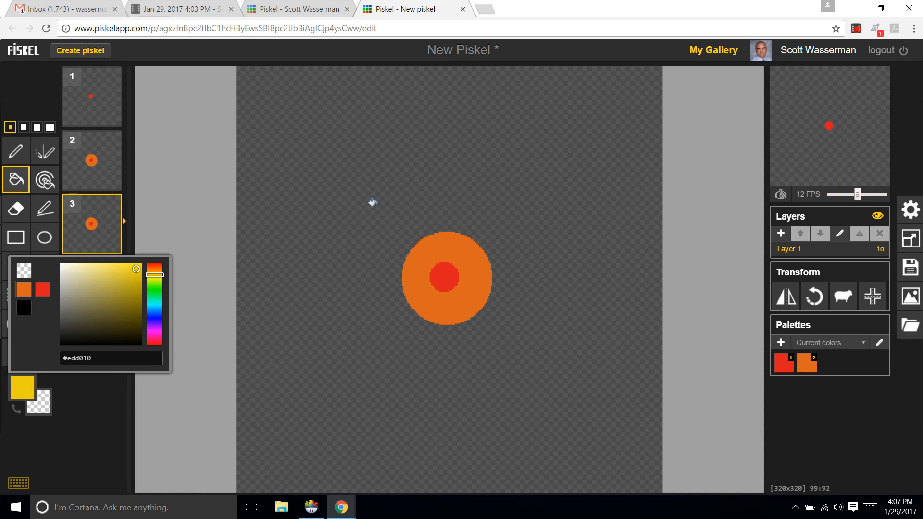
pyautogui.click(365, 187)
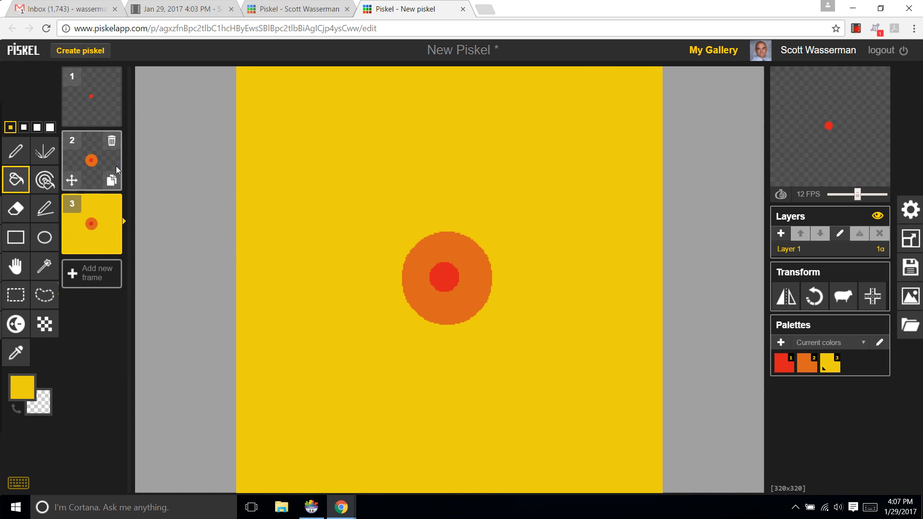
pyautogui.hotkey('ctrl', 'z')
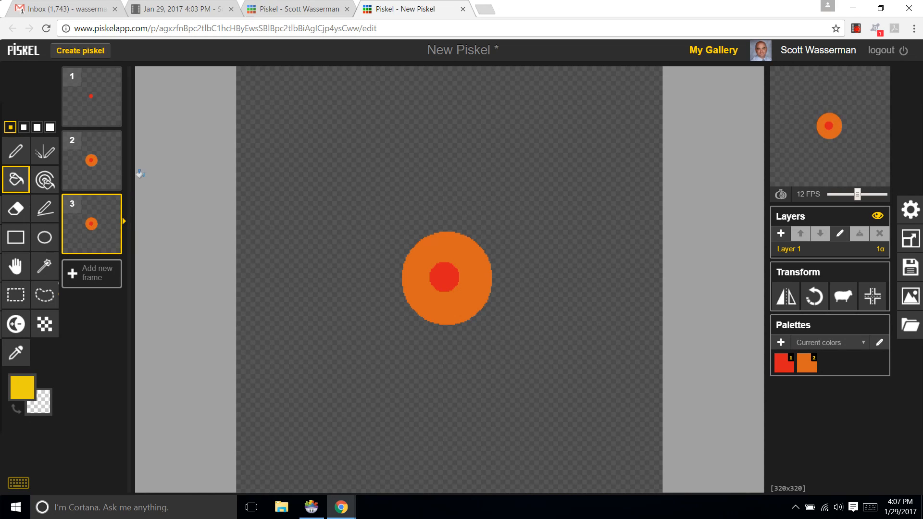
# - Draw a yellow ellipse around the orange circle in the third frame and fill it with yellow
pyautogui.click(44, 237)
pyautogui.moveTo(369, 182)
pyautogui.mouseDown()
pyautogui.moveTo(537, 376)
pyautogui.moveTo(532, 367)
pyautogui.mouseUp()
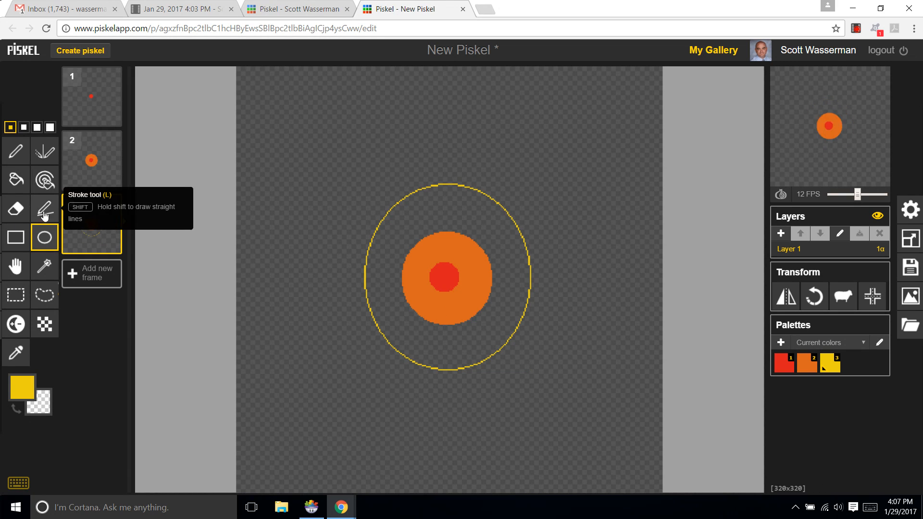
pyautogui.click(16, 179)
pyautogui.click(390, 234)
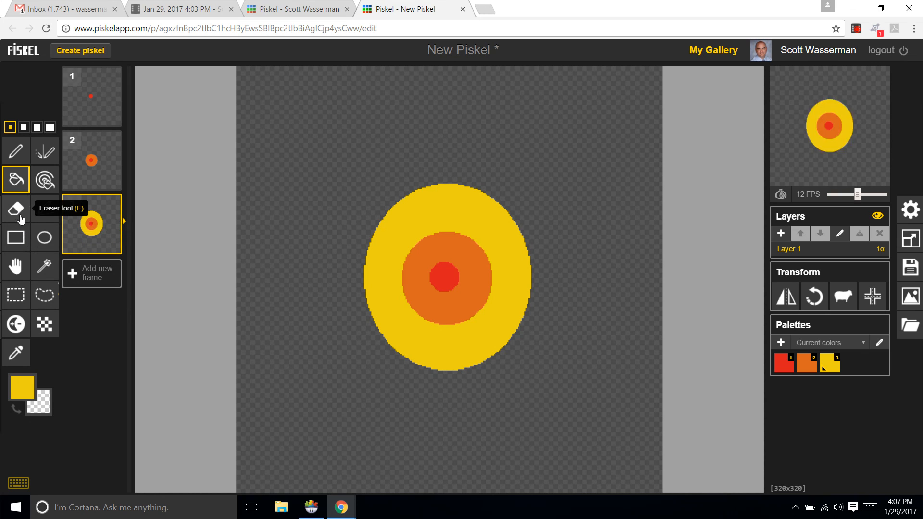
# - Draw a slightly larger red ellipse around the yellow one in the third frame and fill the gap between them with red
pyautogui.click(45, 236)
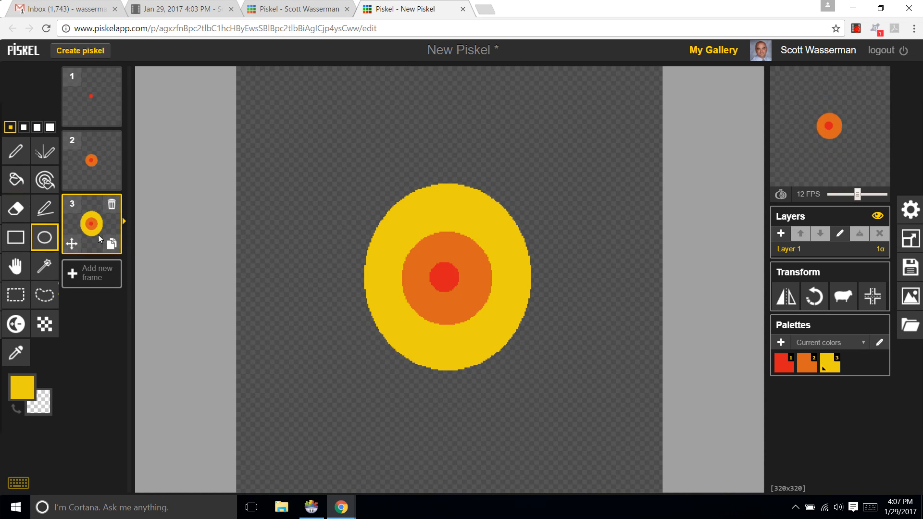
pyautogui.click(21, 386)
pyautogui.click(24, 307)
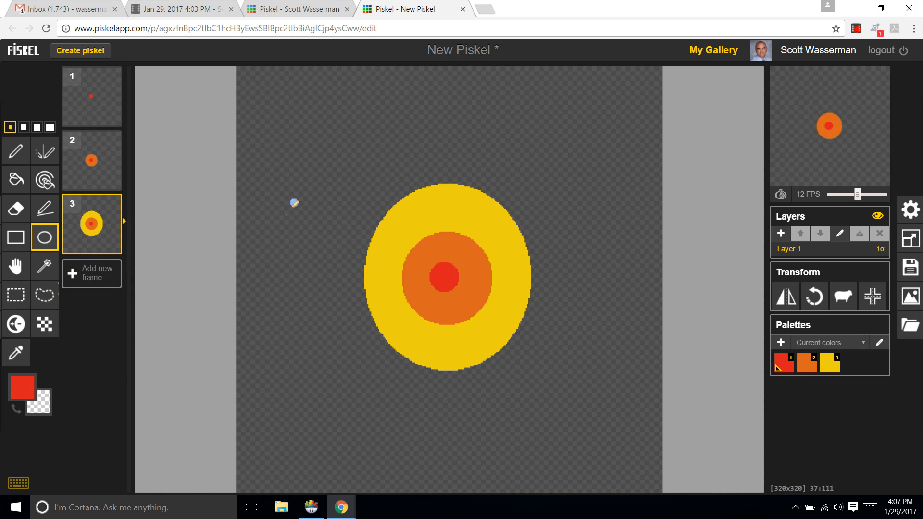
pyautogui.moveTo(361, 159); pyautogui.dragTo(540, 388)
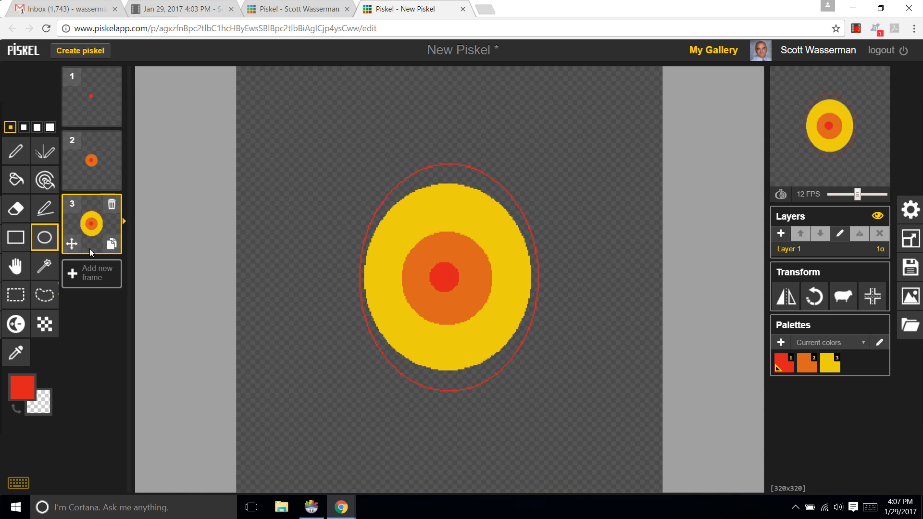
pyautogui.click(16, 180)
pyautogui.click(426, 173)
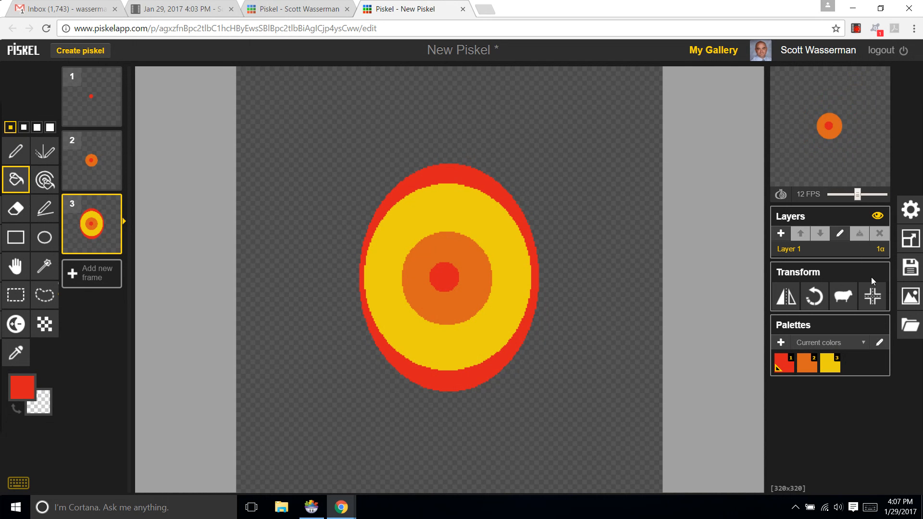
# - Title the sprite "explosion" and save it to the online gallery
pyautogui.click(911, 267)
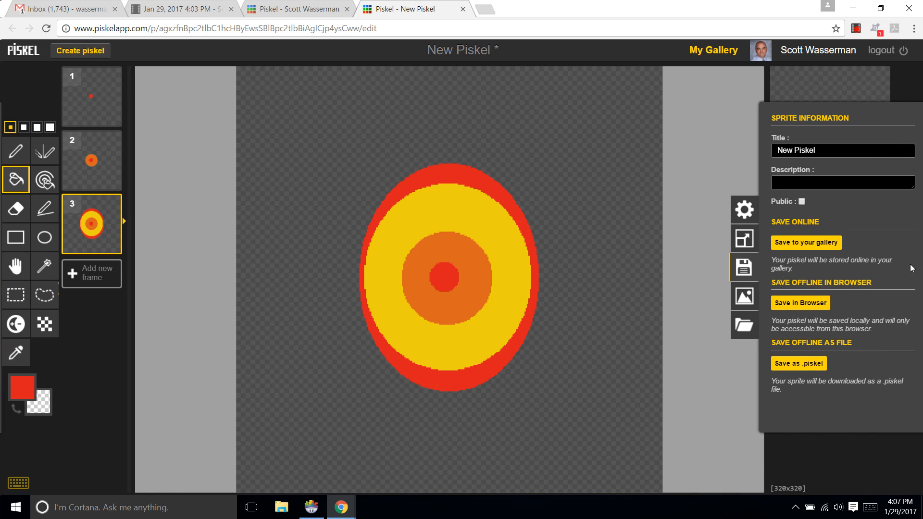
pyautogui.click(823, 147)
pyautogui.write('explosion')
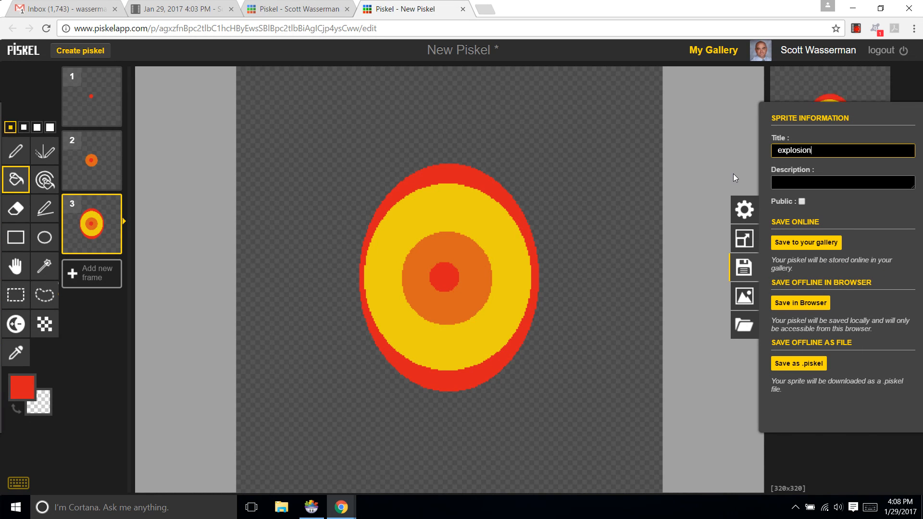
pyautogui.click(809, 244)
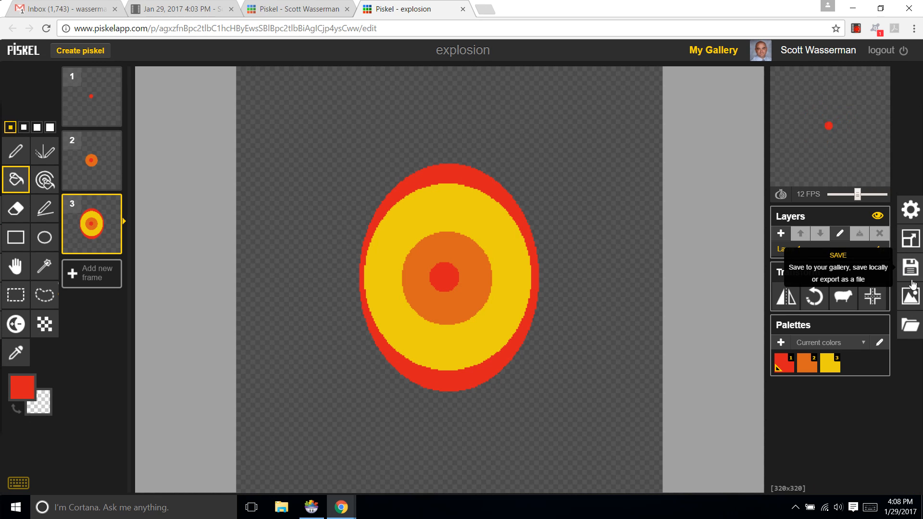
# - Export the frames as a ZIP of PNG images with the file name prefix "sprite_explode"
pyautogui.click(911, 296)
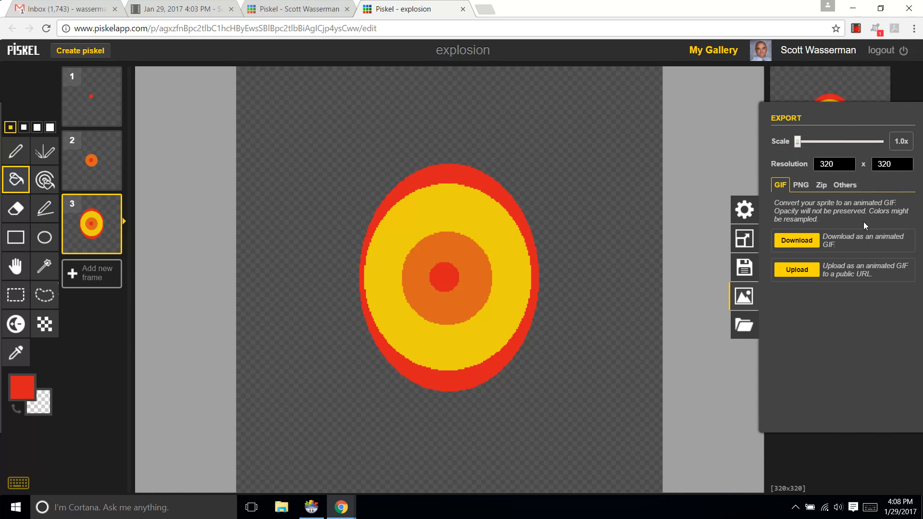
pyautogui.click(821, 192)
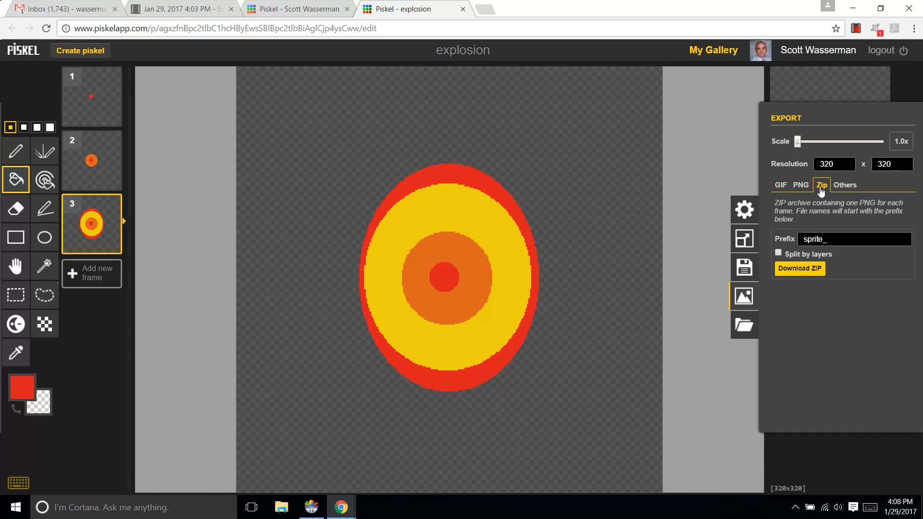
pyautogui.click(834, 239)
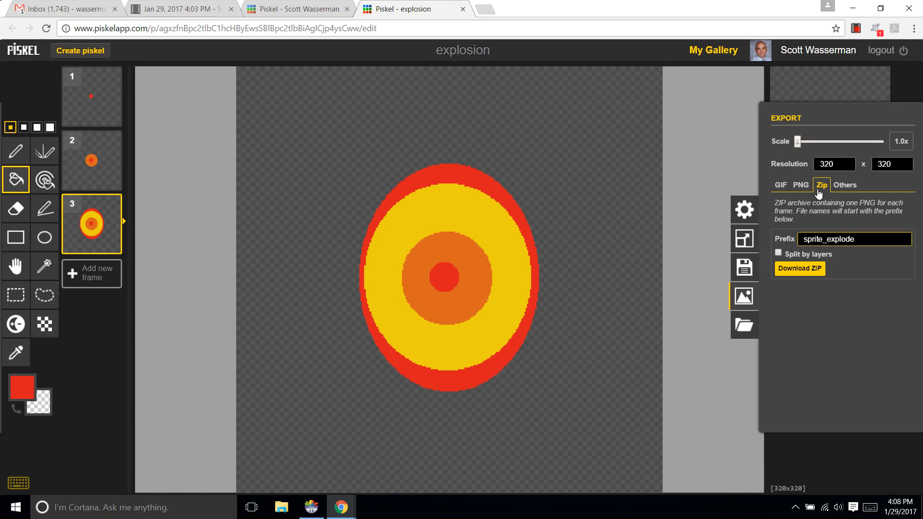
pyautogui.click(808, 269)
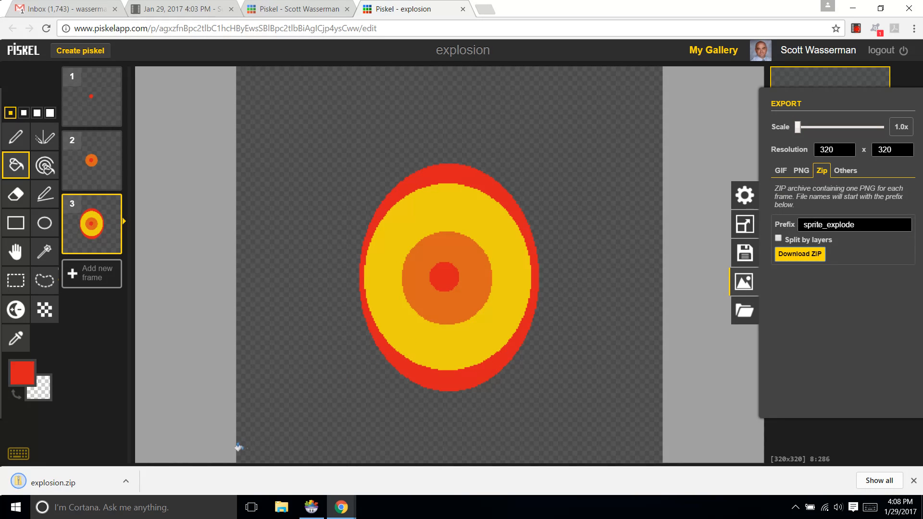
# - Show the downloaded explosion.zip in its folder and open the archive
pyautogui.click(125, 482)
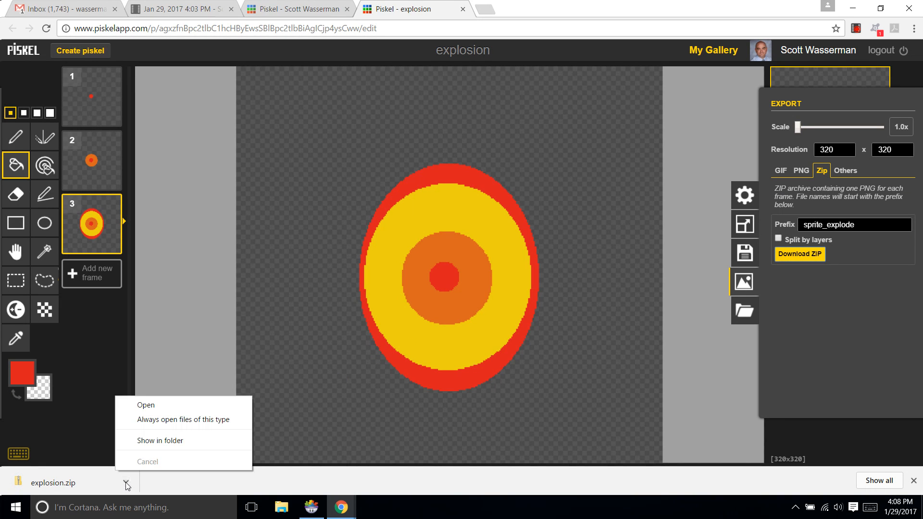
pyautogui.click(155, 439)
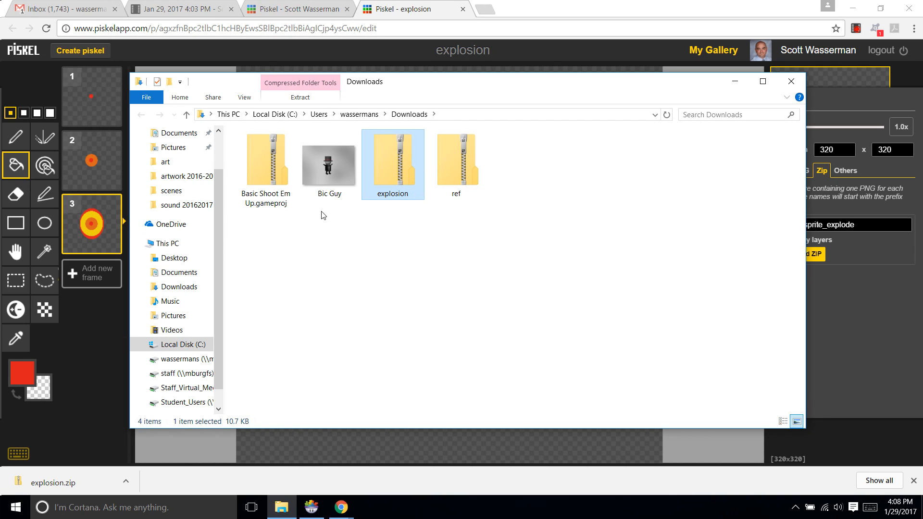
pyautogui.doubleClick(393, 175)
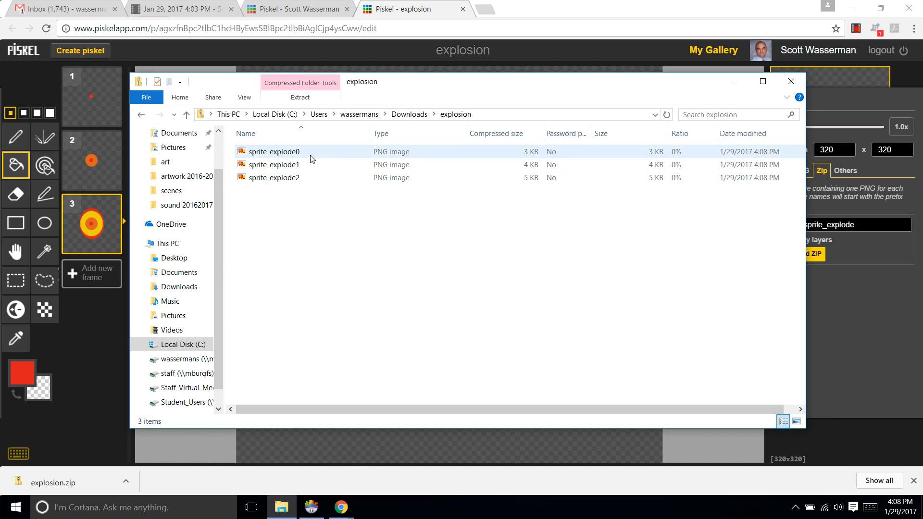
# - Copy the images sprite_explode0, sprite_explode1 and sprite_explode2 from the opened explosion archive
pyautogui.click(294, 155)
pyautogui.keyDown('ctrl'); pyautogui.click(290, 166); pyautogui.keyUp('ctrl')
pyautogui.keyDown('ctrl'); pyautogui.click(286, 179); pyautogui.keyUp('ctrl')
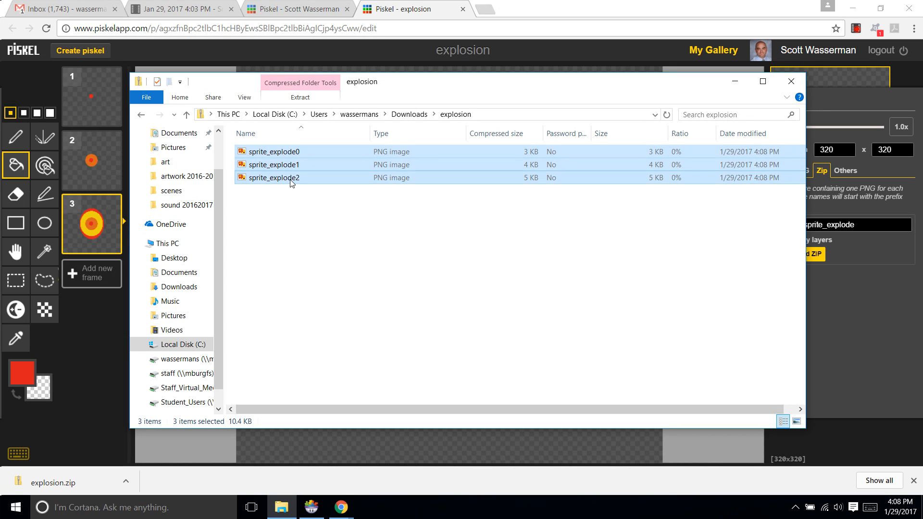
pyautogui.rightClick(329, 164)
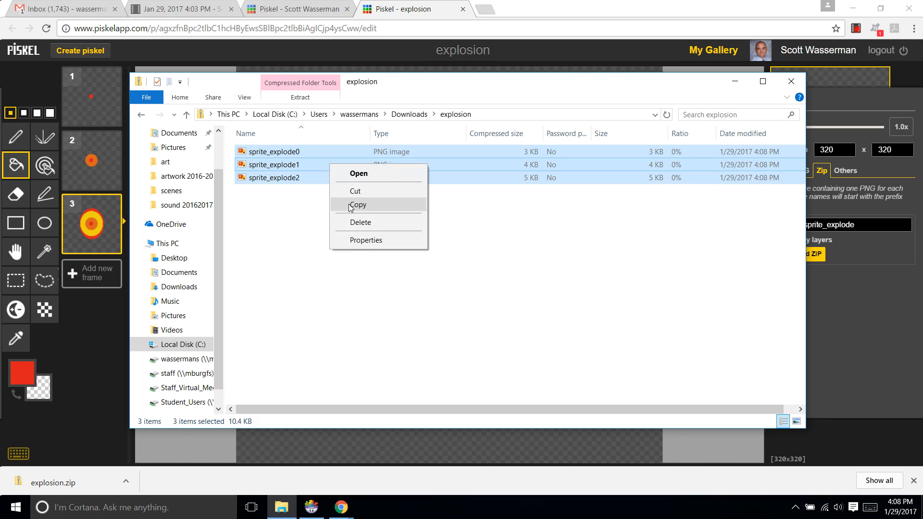
pyautogui.click(355, 204)
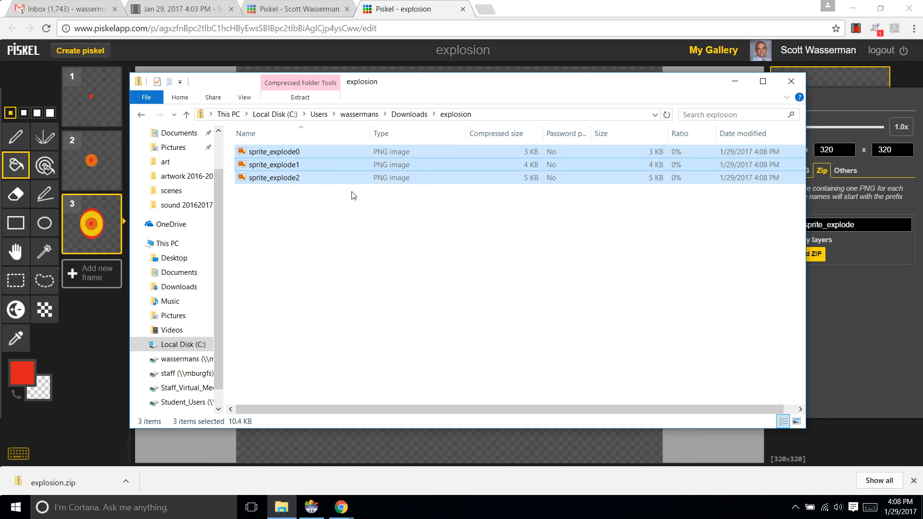
# - Paste the copied images into the "aa eog" folder within "artwork 2016-2017" on the P: network drive and minimize the file window
pyautogui.click(359, 115)
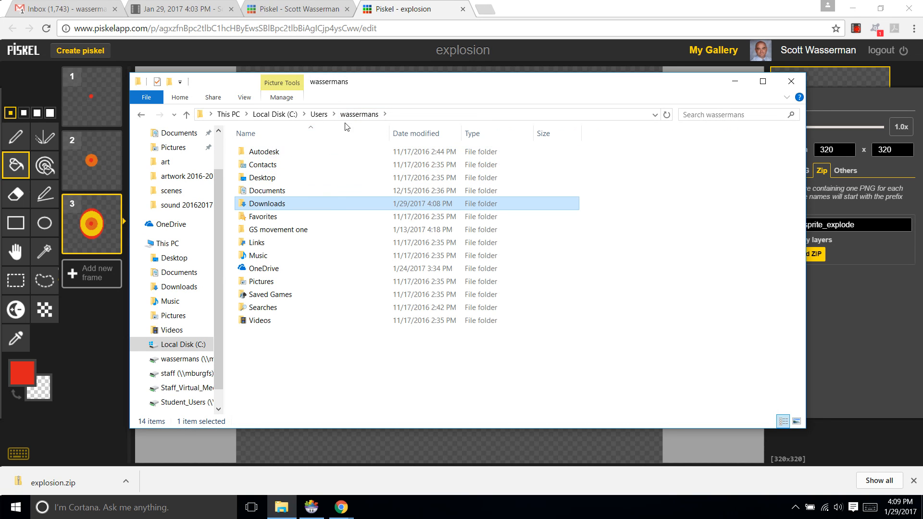
pyautogui.click(180, 359)
pyautogui.click(258, 192)
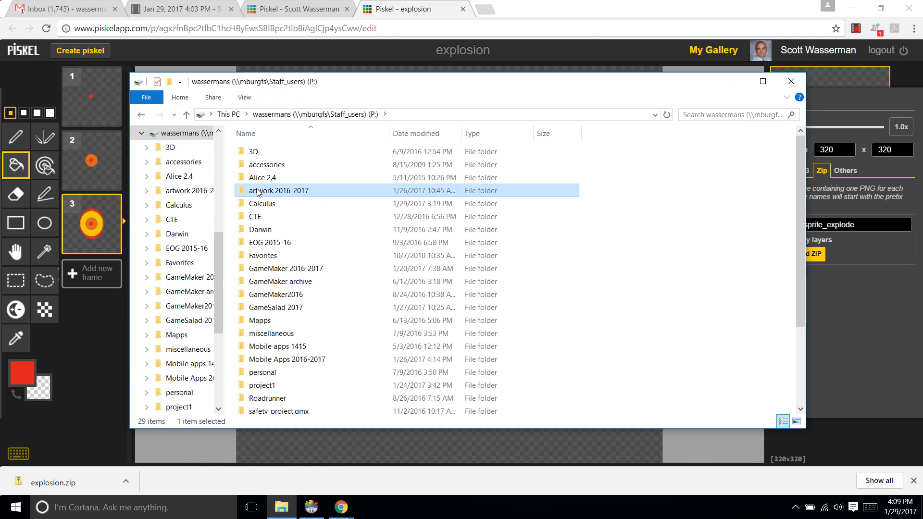
pyautogui.doubleClick(258, 192)
pyautogui.rightClick(326, 155)
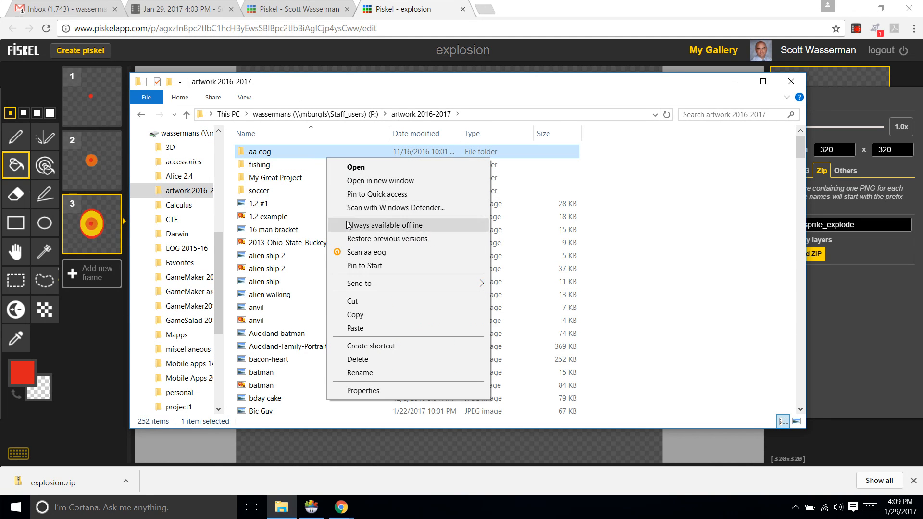
pyautogui.click(363, 328)
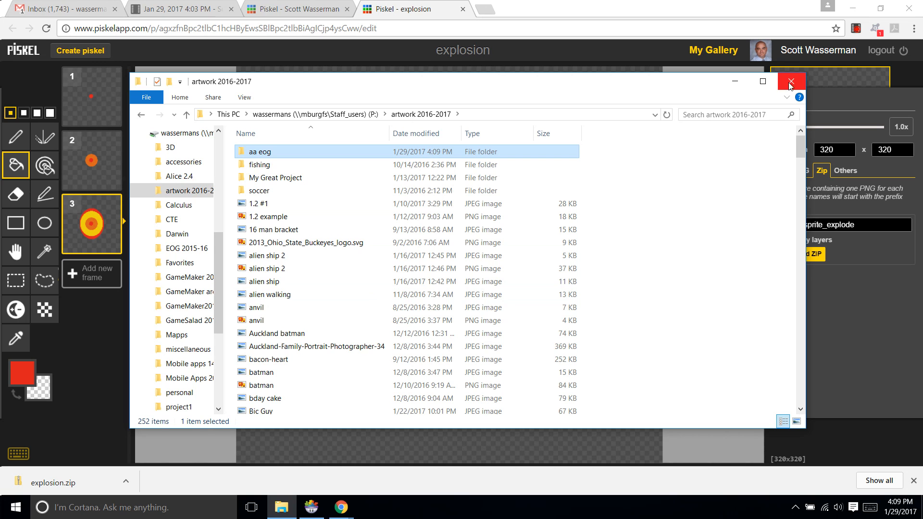
pyautogui.click(735, 85)
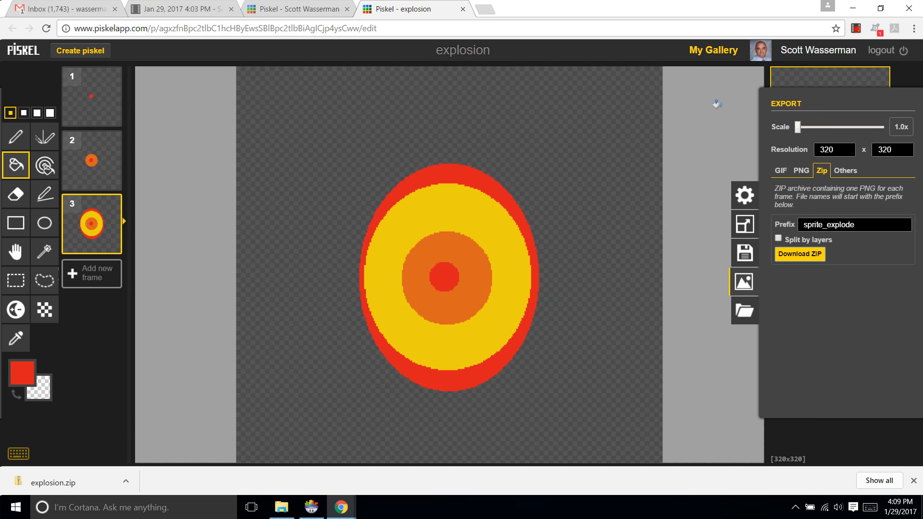